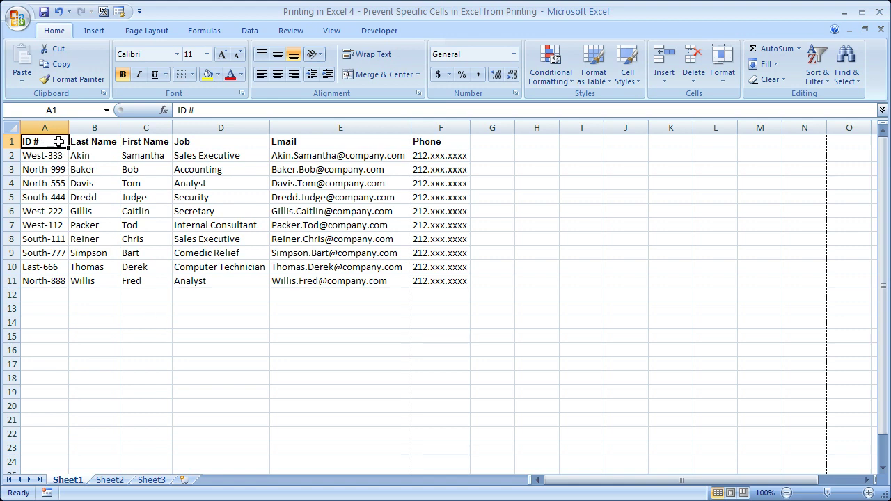
# Select the whole employee table, then row 8's South-111 record, clearing each selection
pyautogui.moveTo(60, 143); pyautogui.dragTo(423, 282)
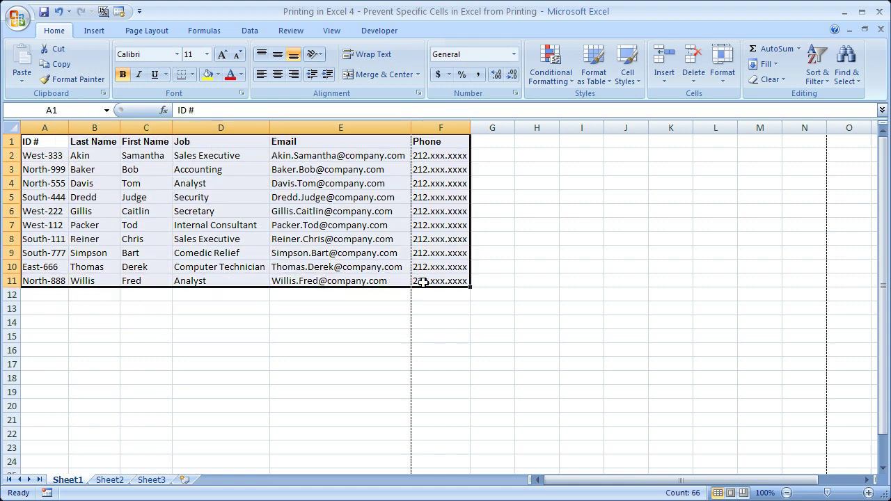
pyautogui.click(216, 309)
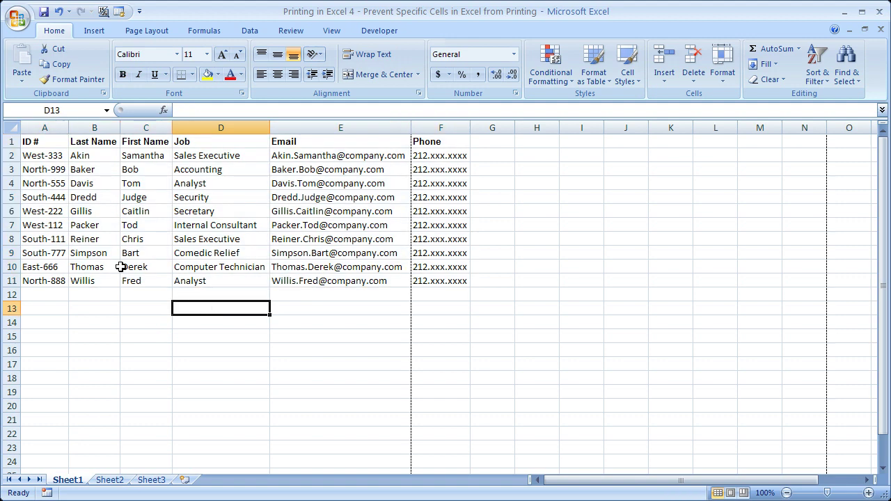
pyautogui.moveTo(47, 239); pyautogui.dragTo(435, 238)
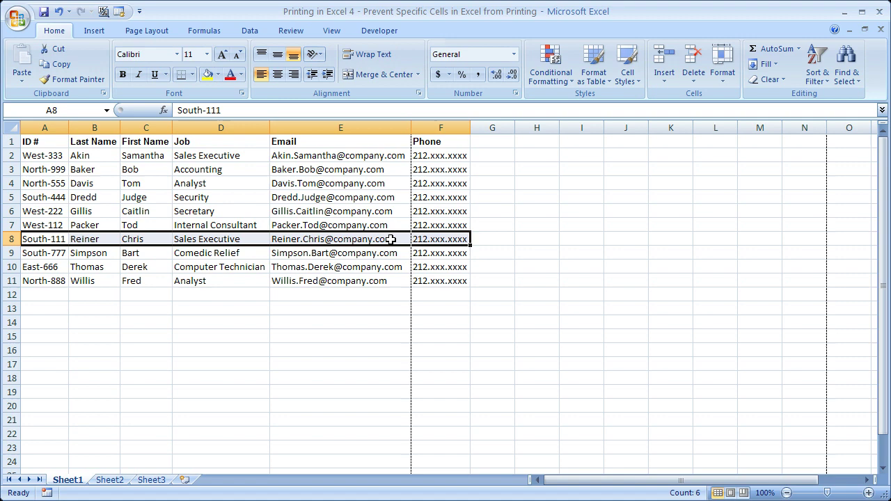
pyautogui.click(217, 364)
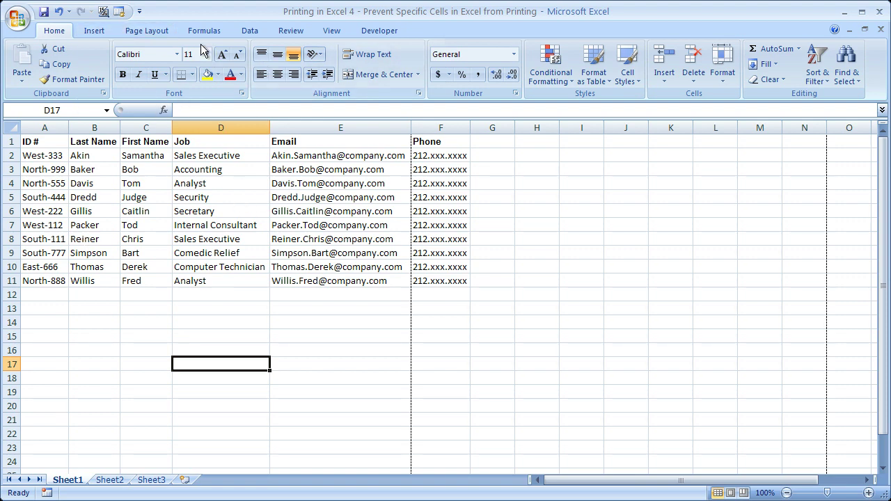
# Lower Scale to Fit to 95% and confirm in Print Preview that all six columns fit one page
pyautogui.click(161, 32)
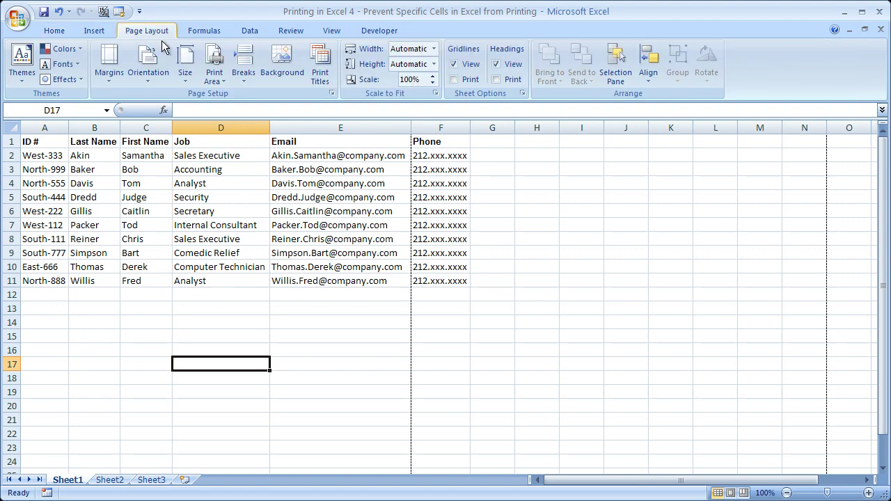
pyautogui.click(432, 83)
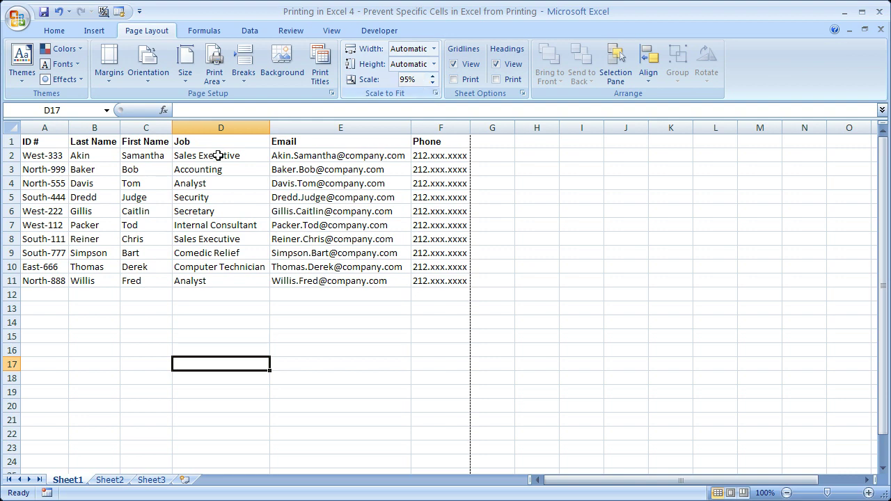
pyautogui.click(43, 30)
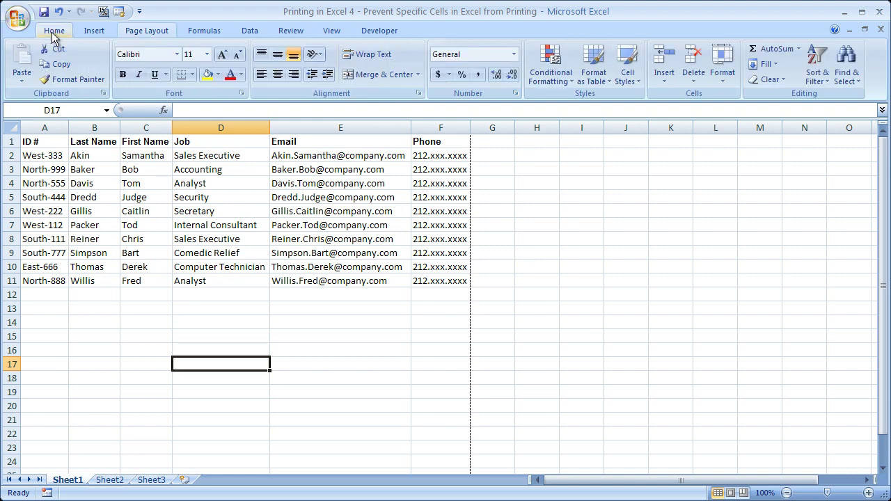
pyautogui.click(14, 18)
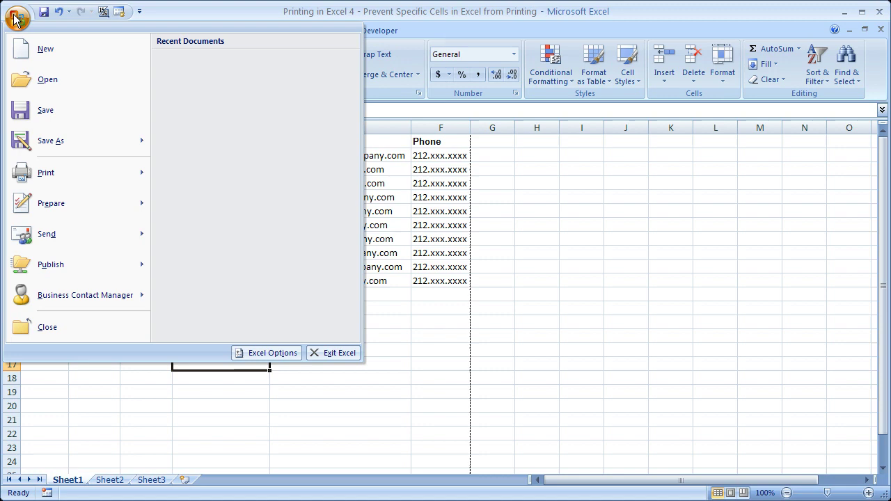
pyautogui.moveTo(113, 171)
pyautogui.click(199, 143)
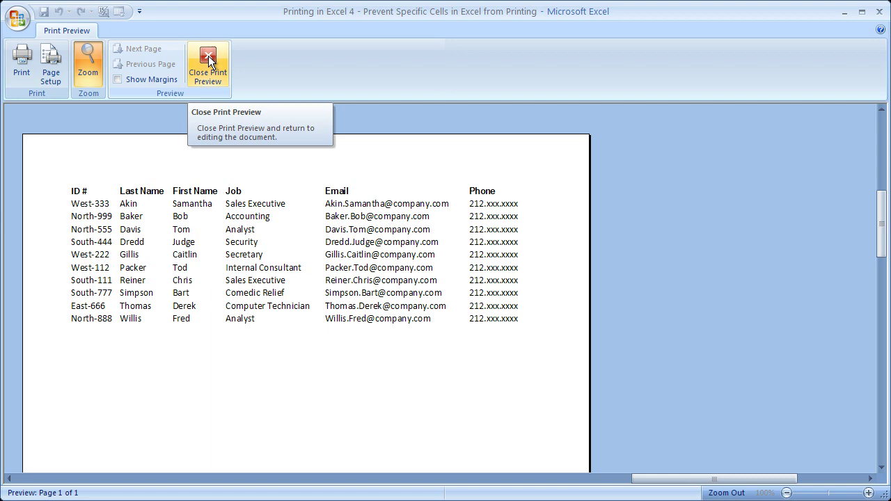
pyautogui.click(208, 63)
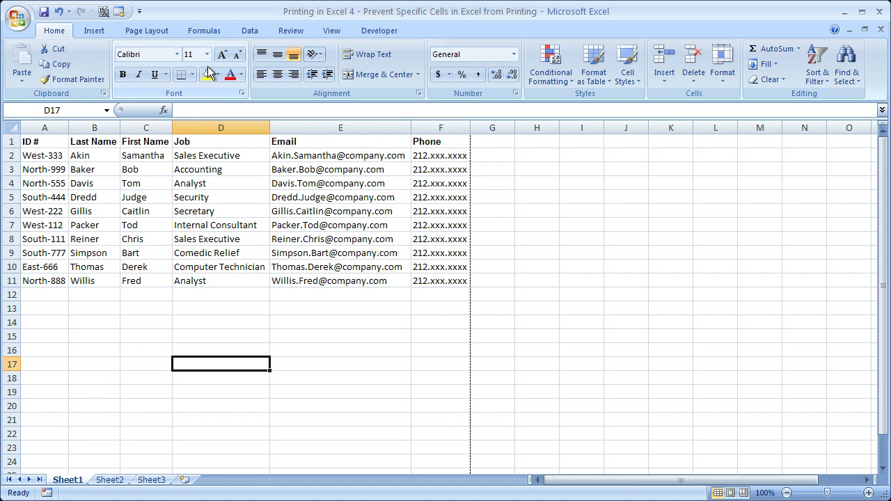
# Set row 8's font colour to White, Background 1, and confirm D8 and E8 still hold values
pyautogui.click(10, 239)
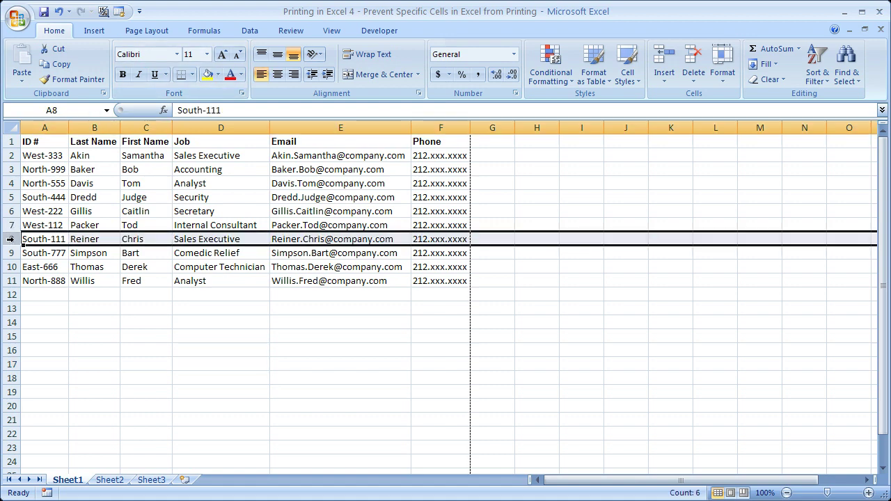
pyautogui.click(239, 74)
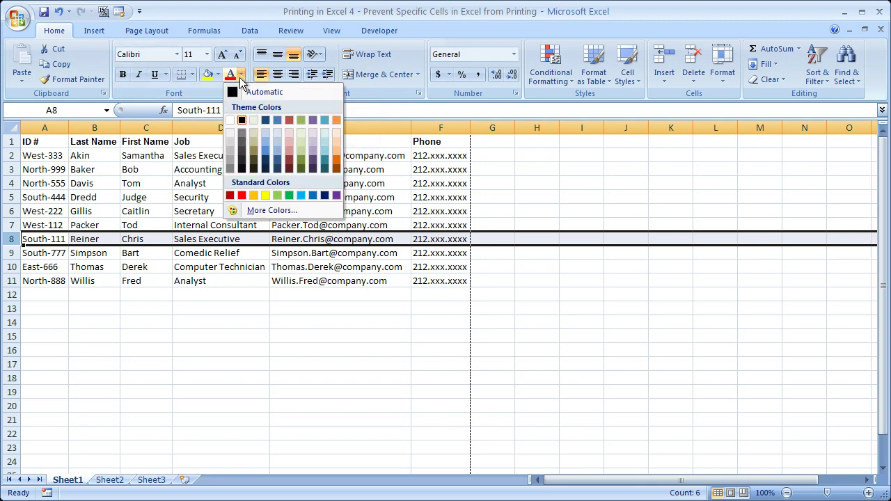
pyautogui.click(231, 121)
pyautogui.click(199, 371)
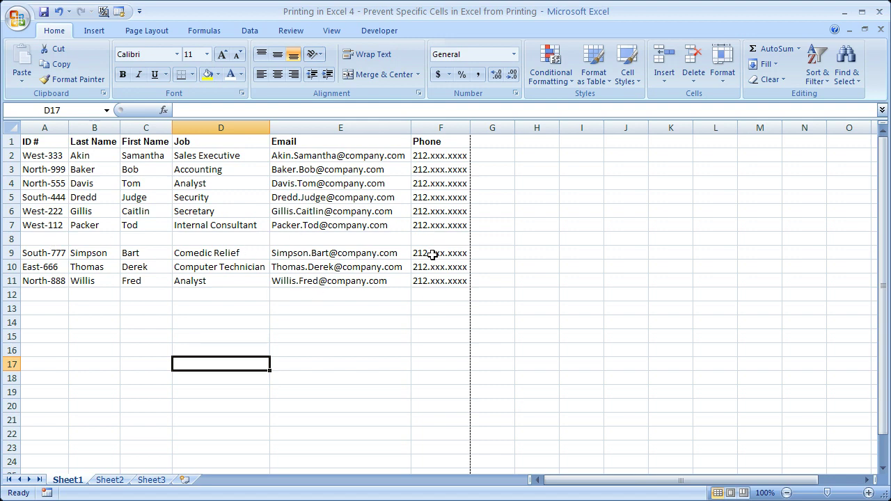
pyautogui.click(337, 239)
pyautogui.click(240, 238)
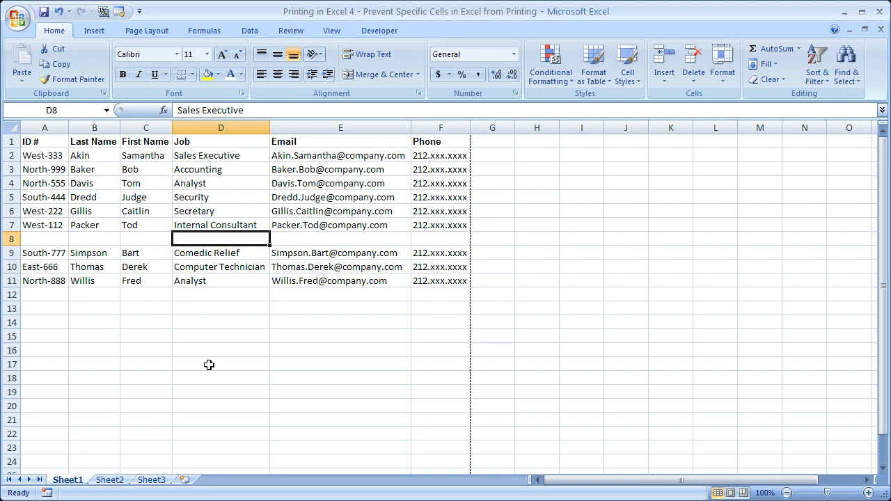
# Check in Print Preview that row 8 now prints as a blank line
pyautogui.click(17, 21)
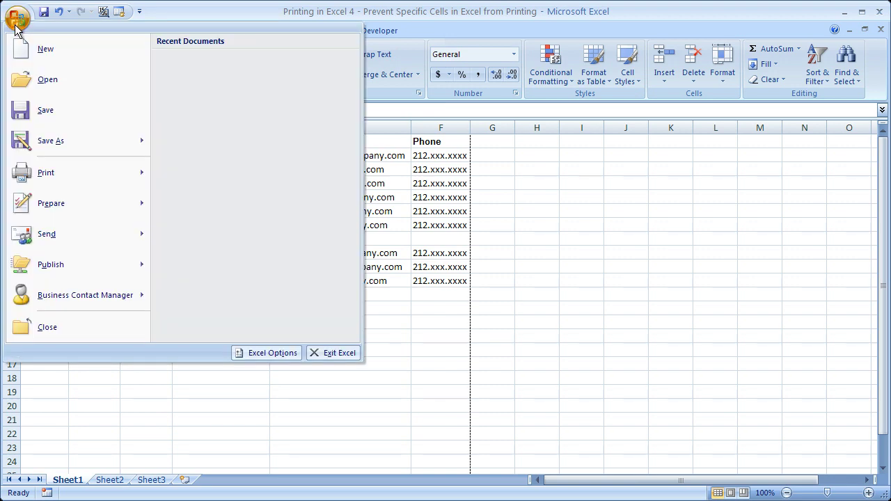
pyautogui.moveTo(113, 175)
pyautogui.click(220, 143)
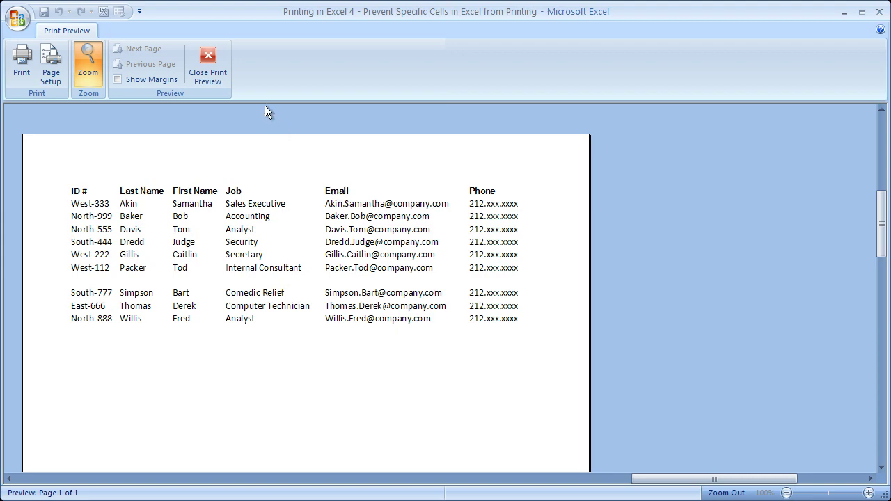
pyautogui.click(213, 64)
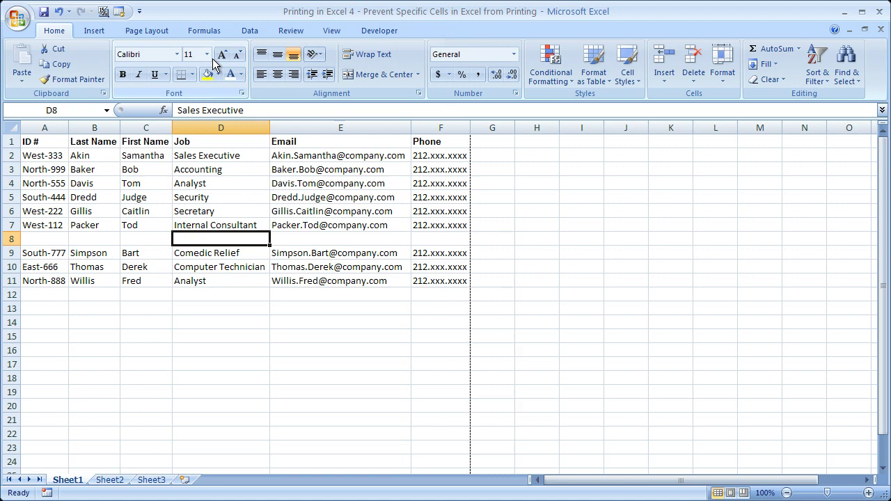
# Undo the white font on row 8 and hide row 8 entirely instead
pyautogui.hotkey('ctrl', 'z')
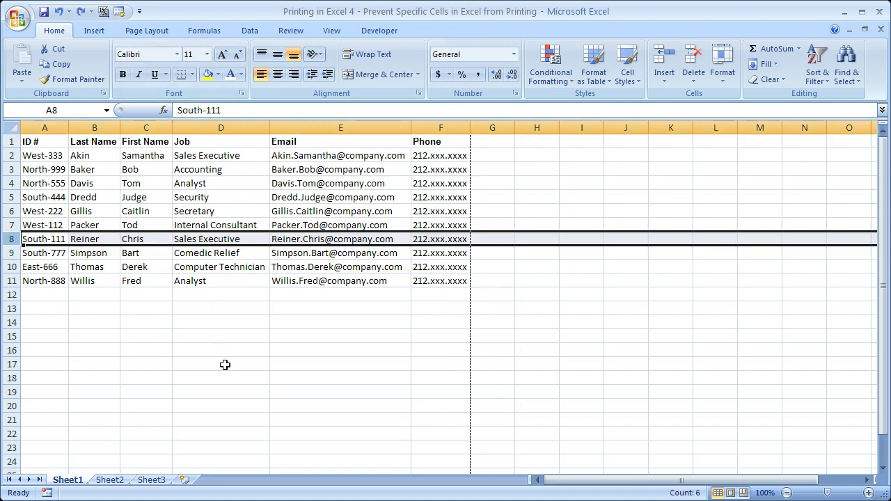
pyautogui.click(202, 323)
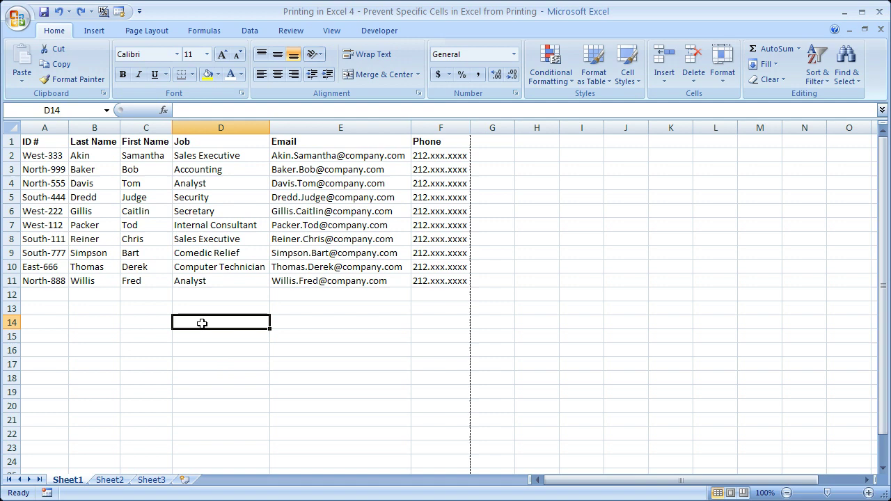
pyautogui.rightClick(9, 238)
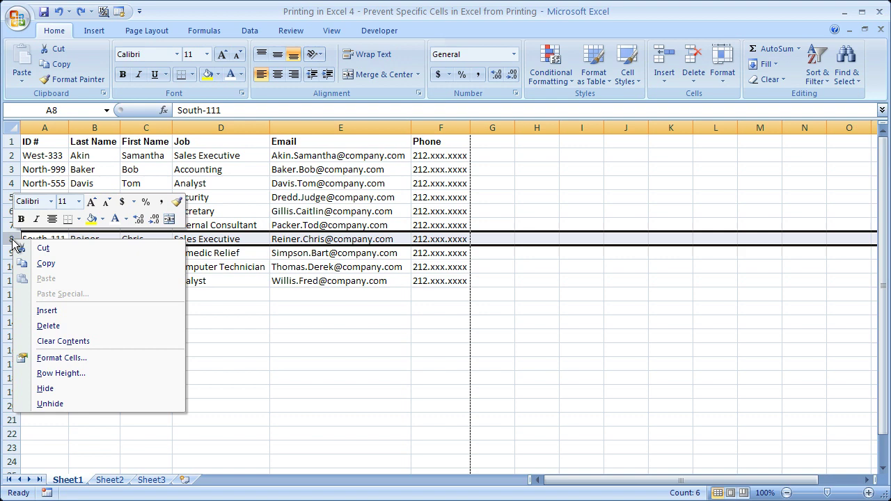
pyautogui.click(7, 241)
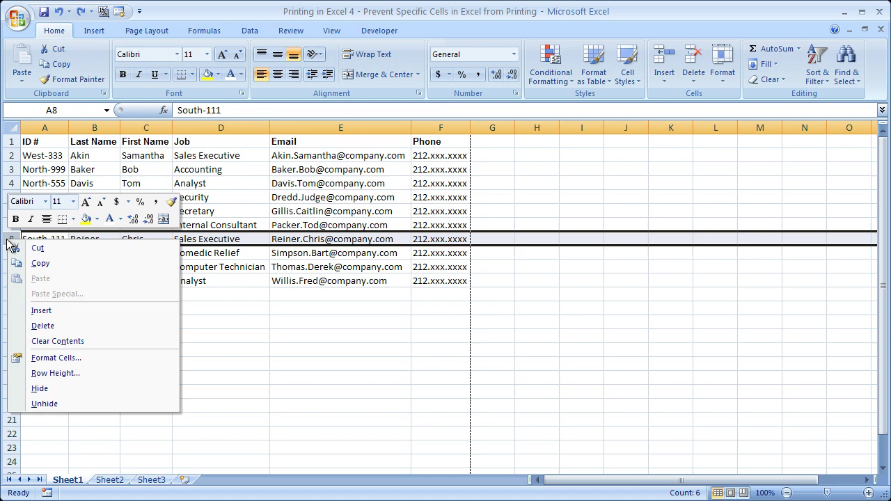
pyautogui.click(94, 389)
pyautogui.click(289, 365)
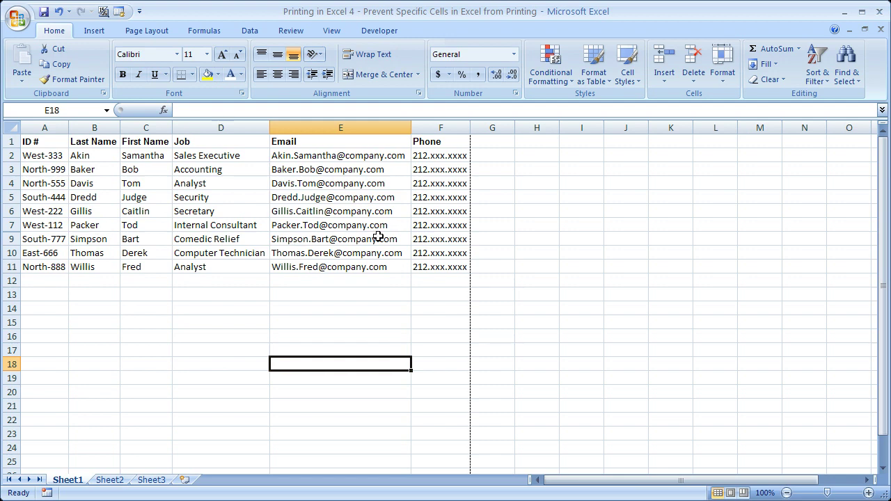
# Confirm in Print Preview that nine records print with no blank gap
pyautogui.click(17, 18)
pyautogui.moveTo(72, 185)
pyautogui.click(225, 132)
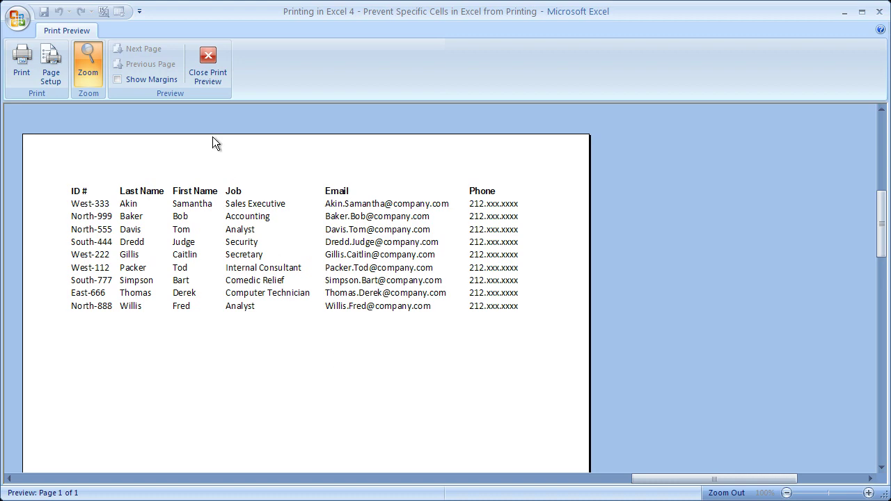
pyautogui.click(213, 64)
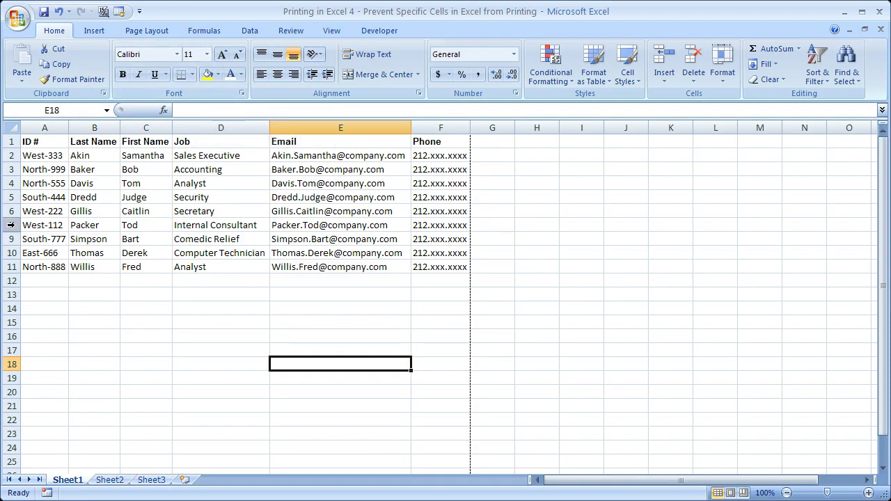
# Select rows 7 to 9 and unhide row 8 so the South-111 record reappears
pyautogui.click(11, 225)
pyautogui.moveTo(11, 225); pyautogui.dragTo(11, 239)
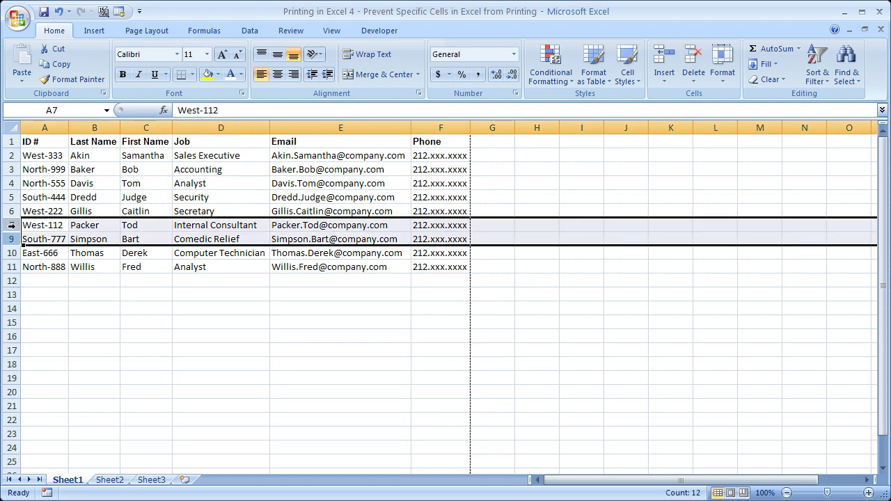
pyautogui.rightClick(11, 224)
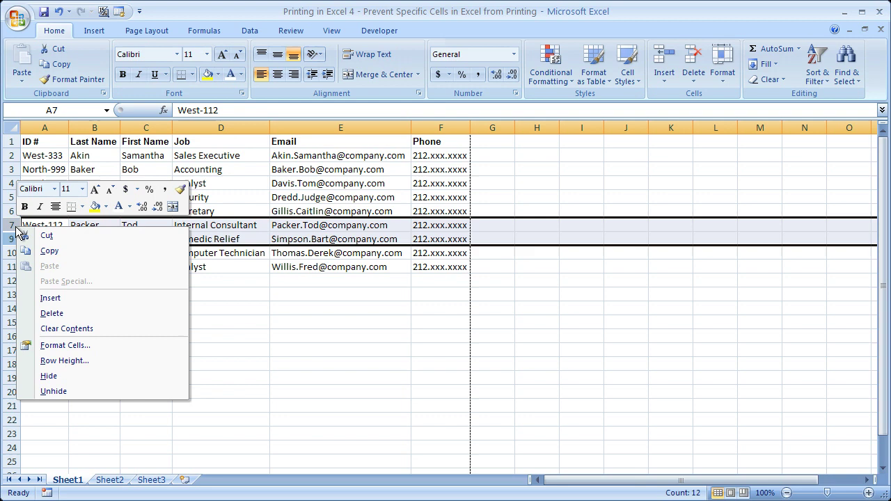
pyautogui.click(56, 390)
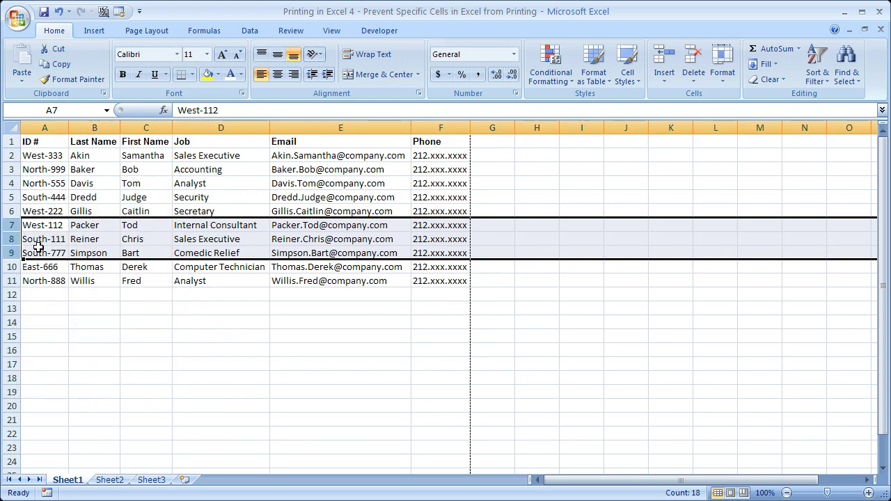
pyautogui.rightClick(10, 238)
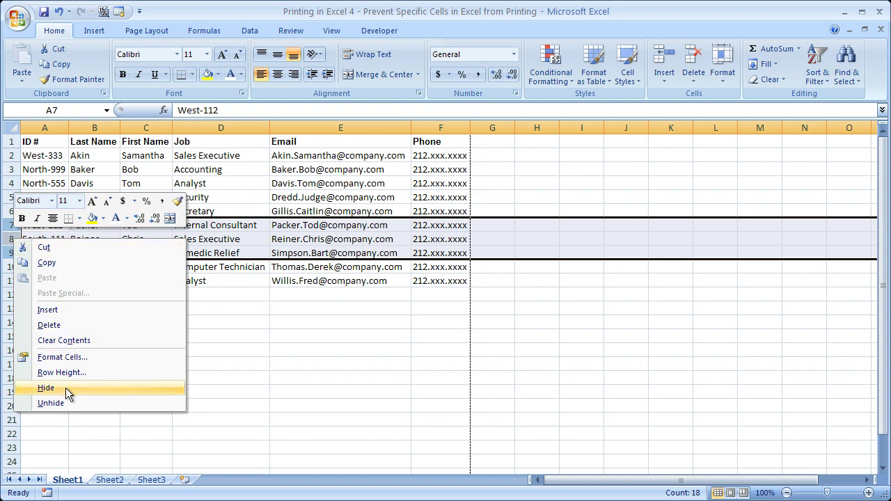
pyautogui.press('Escape')
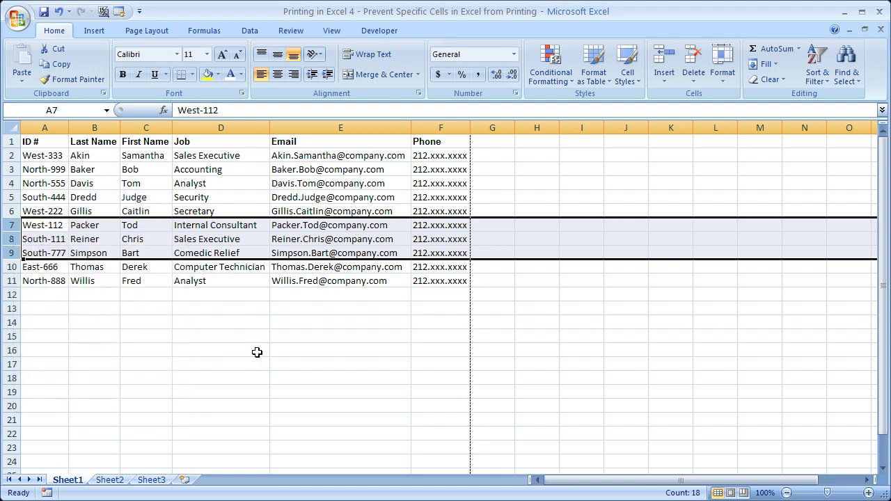
# Select the Job column and then the Phone column F, bringing up its column options
pyautogui.click(230, 125)
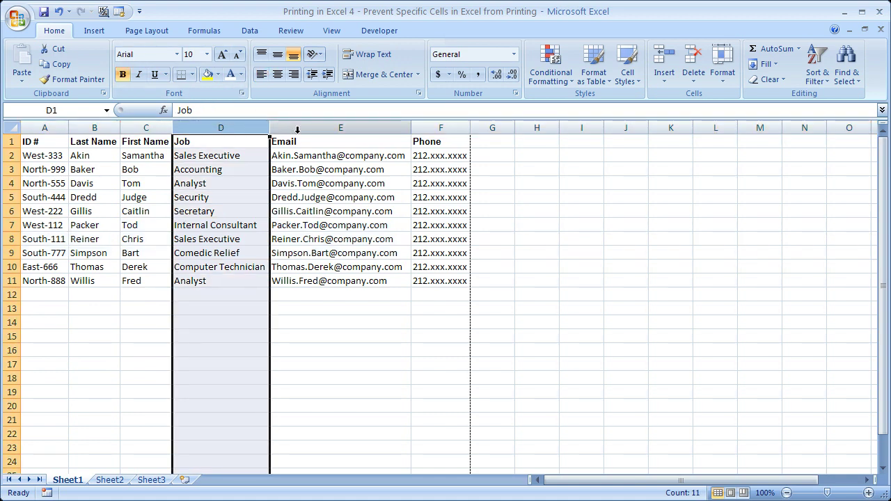
pyautogui.rightClick(237, 130)
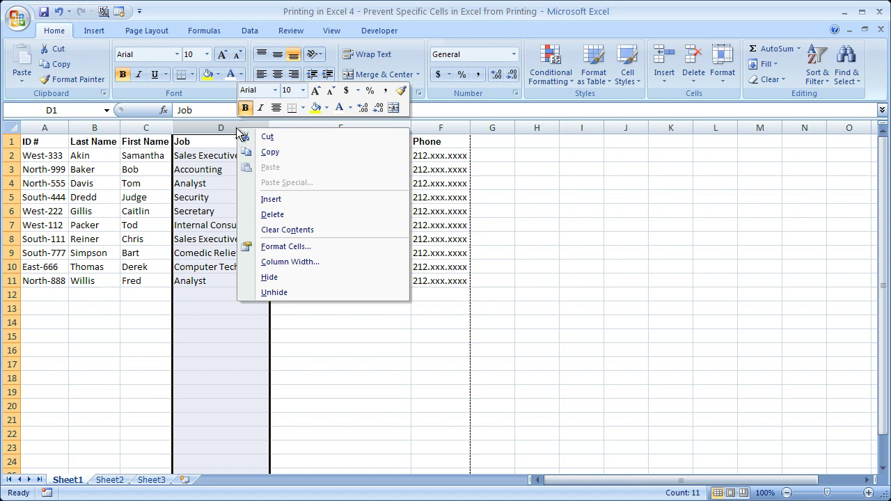
pyautogui.click(331, 394)
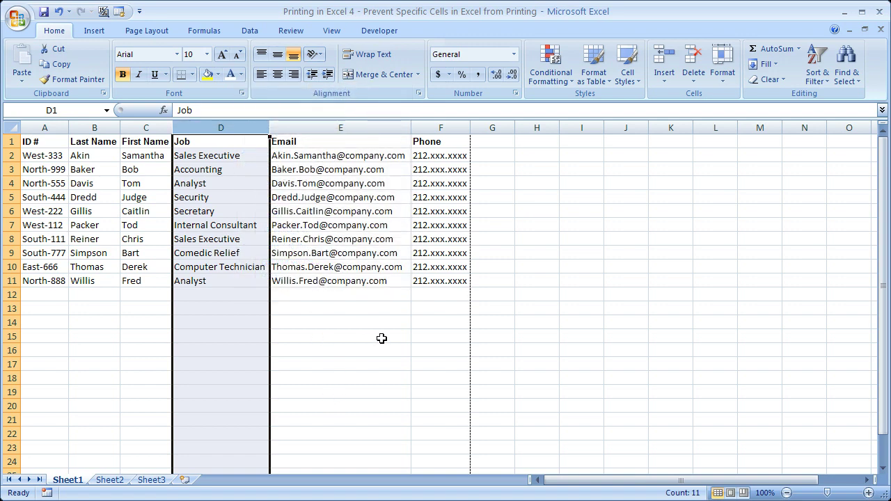
pyautogui.click(438, 126)
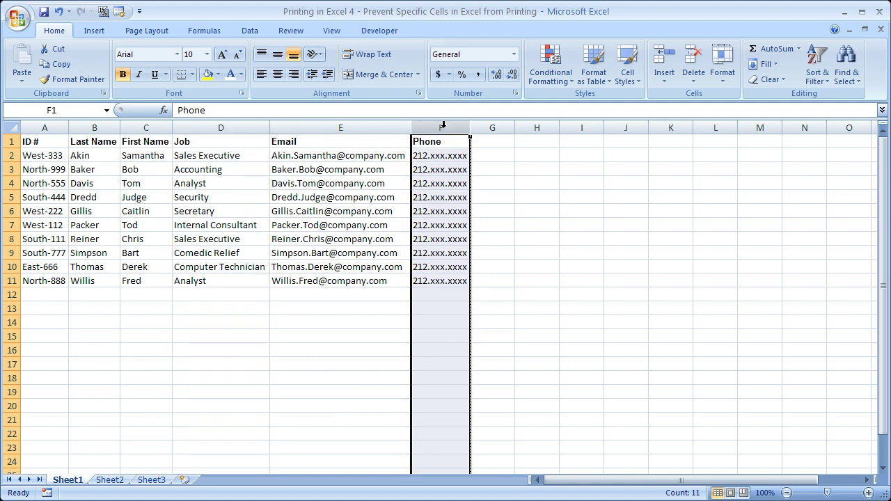
pyautogui.rightClick(443, 127)
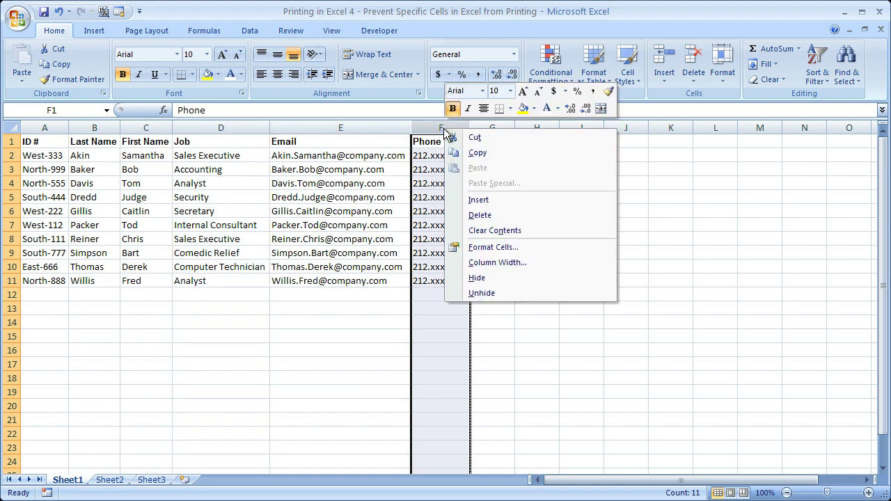
pyautogui.click(477, 277)
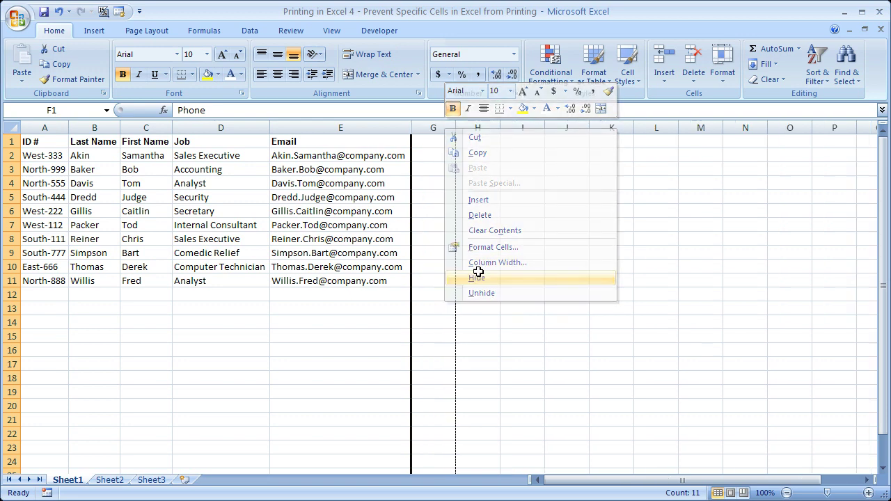
pyautogui.click(329, 376)
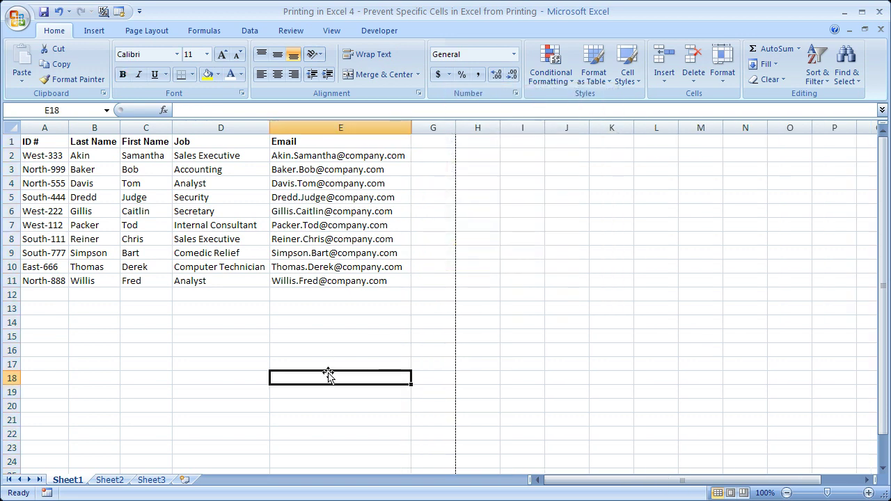
pyautogui.click(17, 19)
pyautogui.moveTo(98, 175)
pyautogui.click(199, 145)
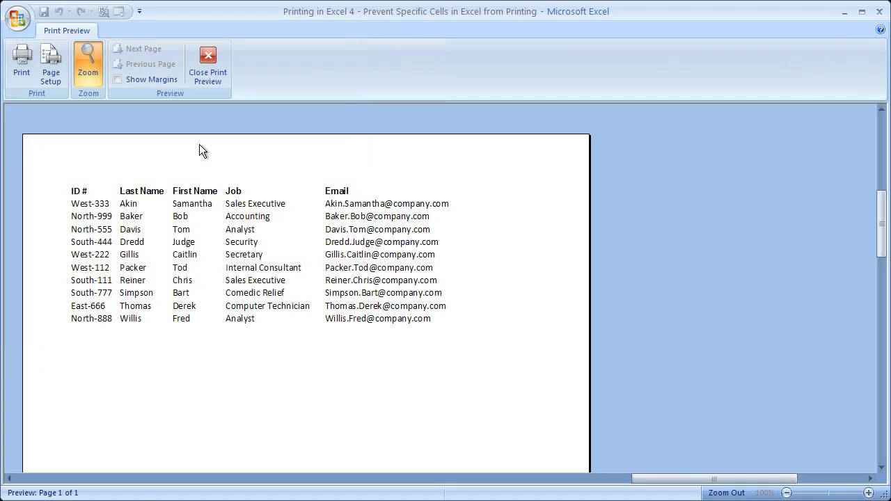
pyautogui.click(208, 67)
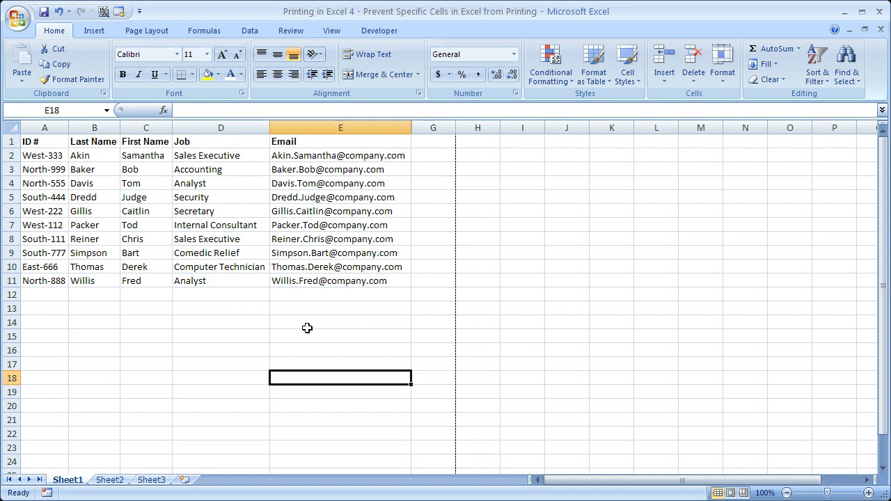
# Undo hiding column F, then practise selecting rows 1–3, 5–6 and 10–11 together
pyautogui.hotkey('ctrl', 'z')
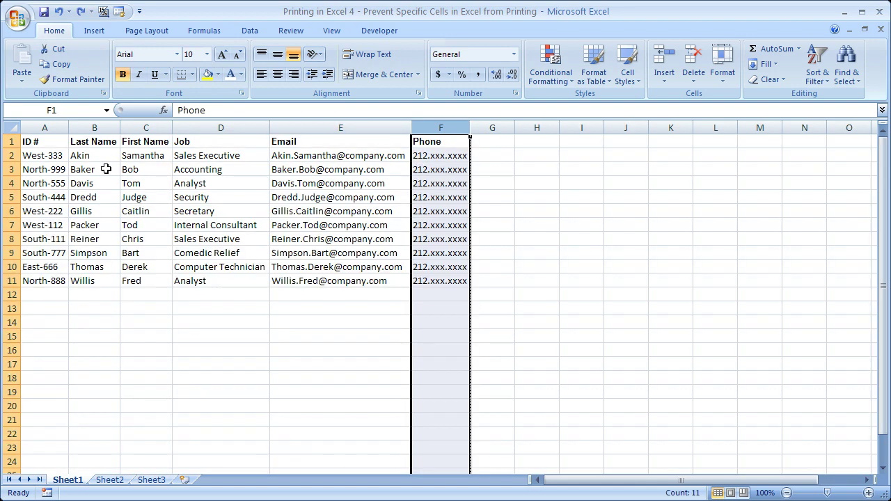
pyautogui.moveTo(59, 146); pyautogui.dragTo(384, 281)
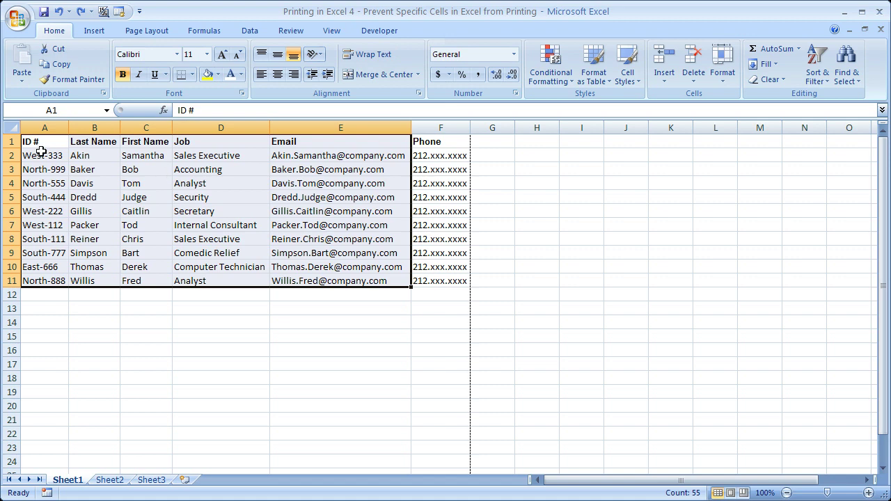
pyautogui.moveTo(34, 144); pyautogui.dragTo(422, 185)
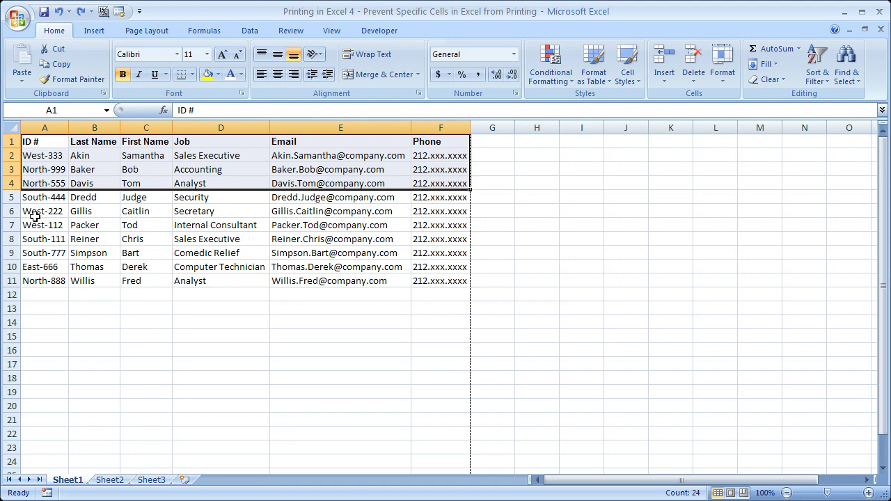
pyautogui.moveTo(30, 214); pyautogui.dragTo(457, 237)
pyautogui.moveTo(38, 268); pyautogui.dragTo(448, 285)
pyautogui.click(311, 309)
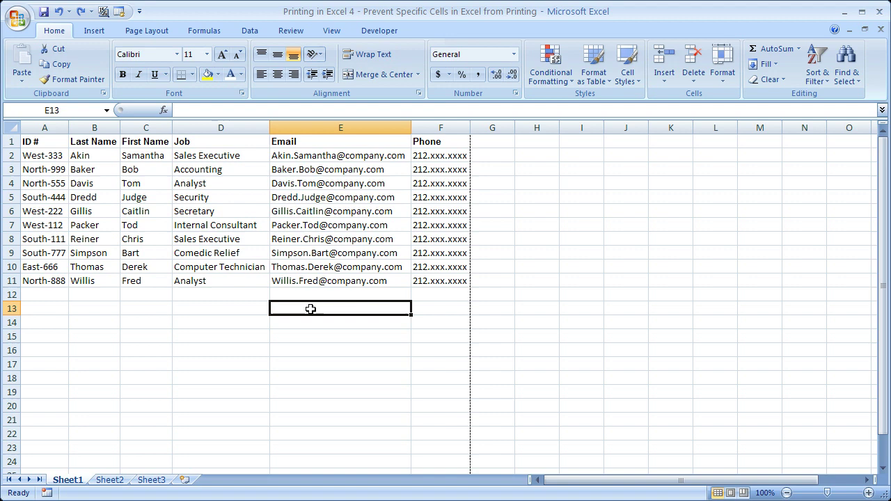
# Group row 8 with Data > Group and collapse it to hide the South-111 record
pyautogui.click(10, 239)
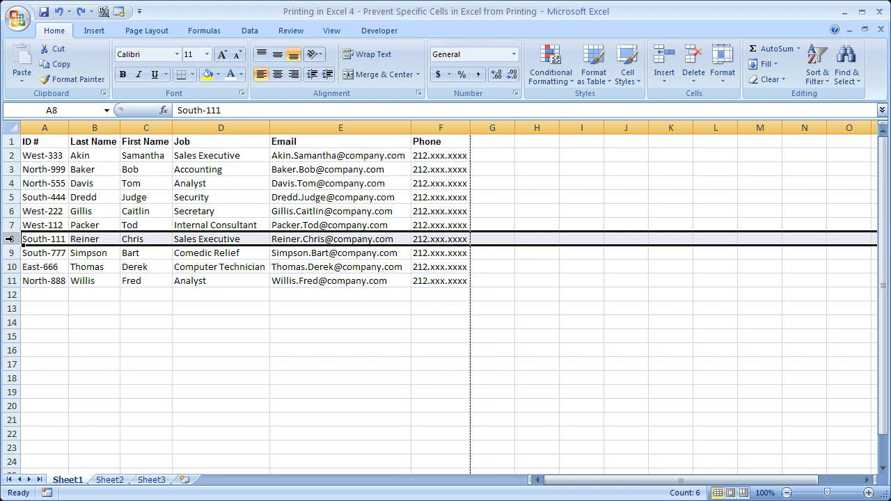
pyautogui.click(249, 32)
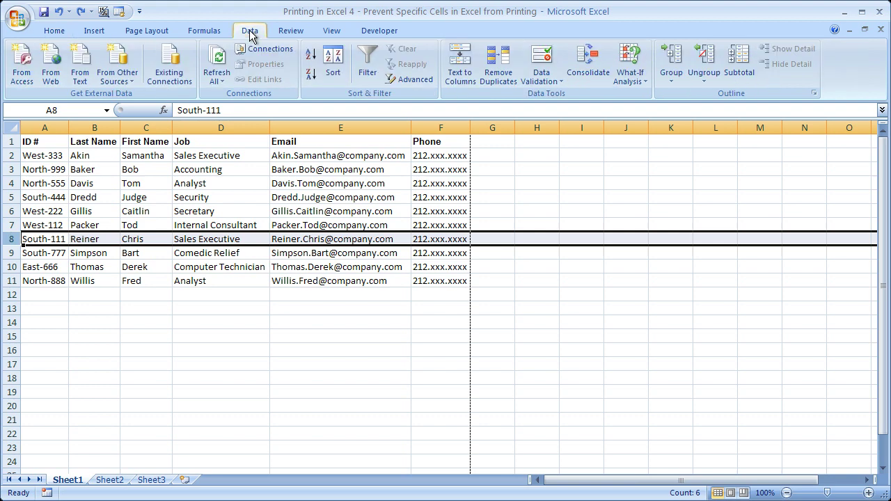
pyautogui.click(672, 58)
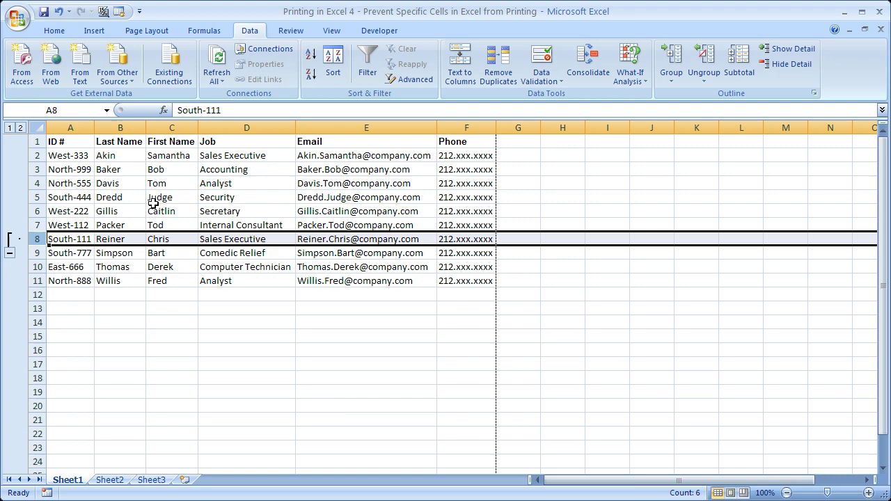
pyautogui.click(10, 255)
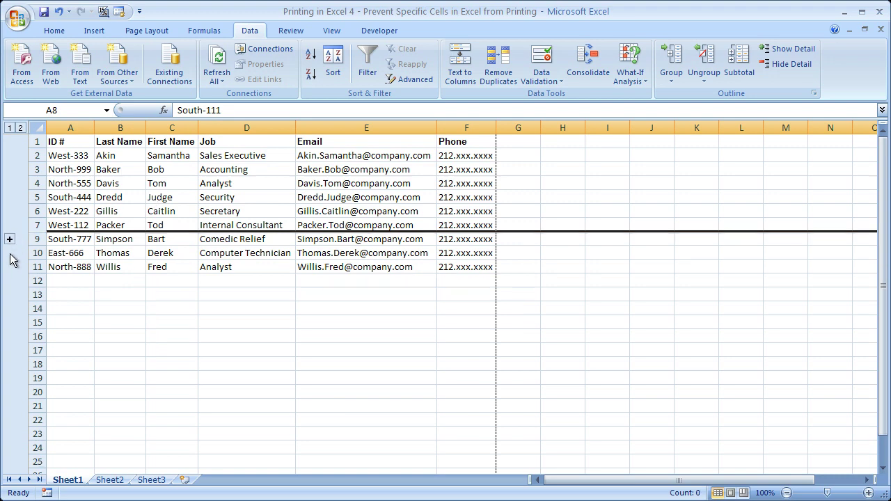
pyautogui.click(142, 334)
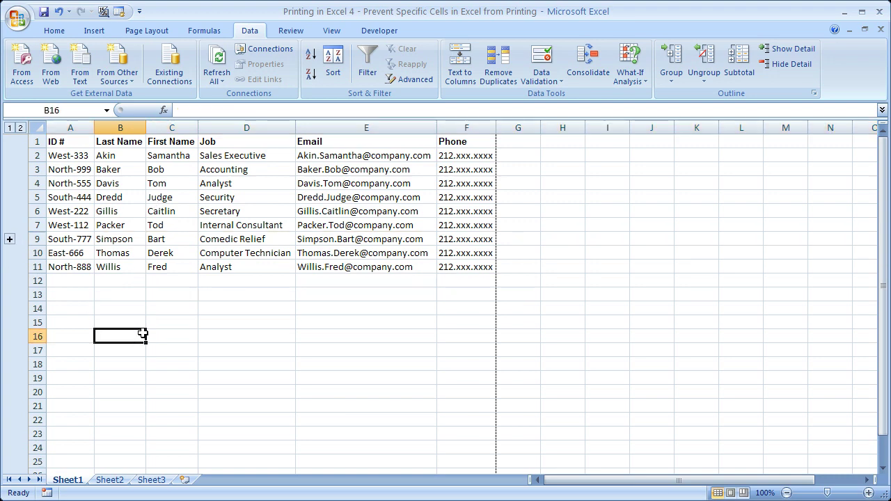
pyautogui.click(18, 21)
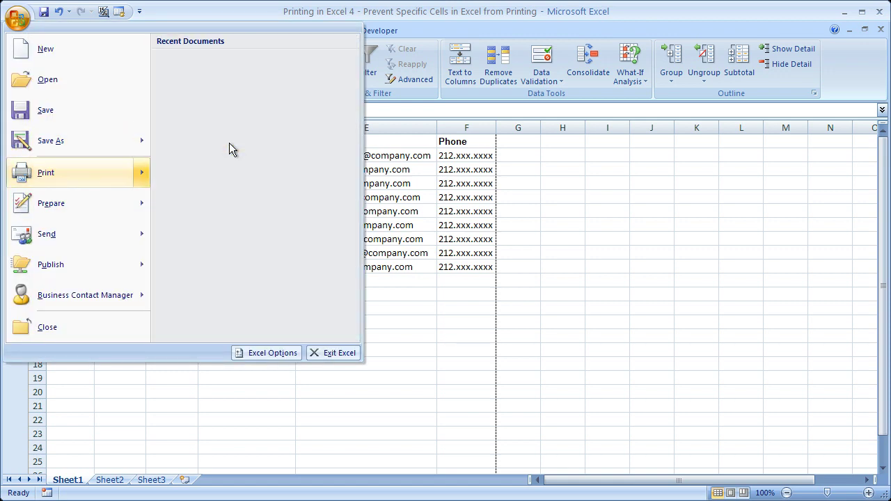
pyautogui.hotkey('ctrl', 'F2')
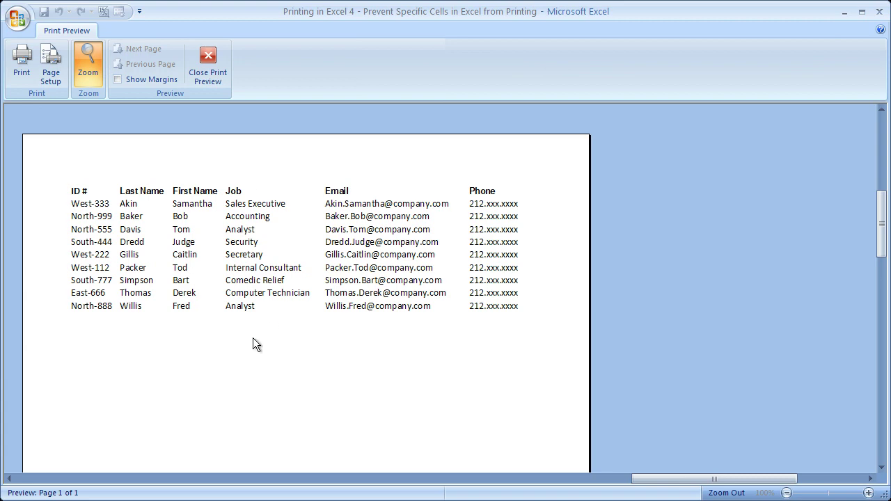
pyautogui.click(207, 68)
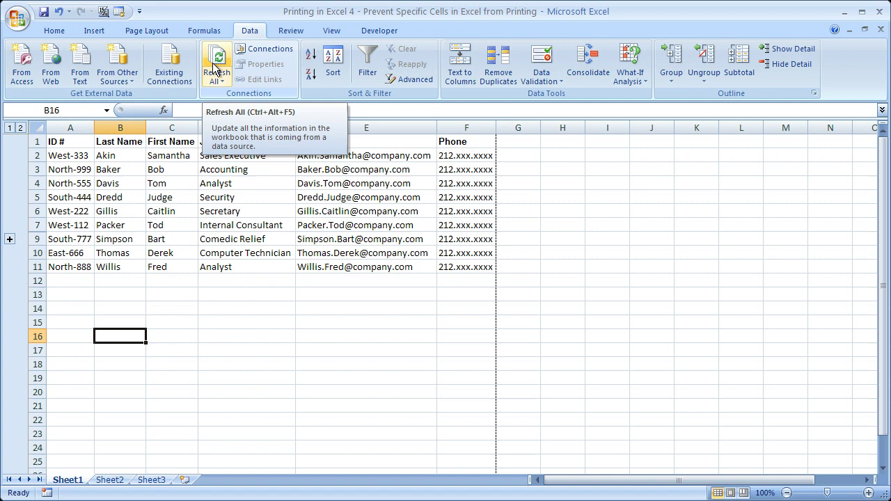
pyautogui.click(9, 240)
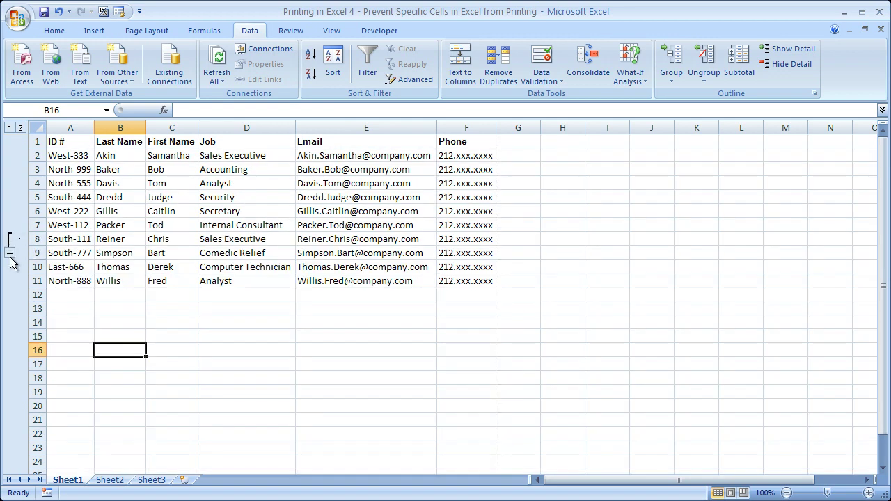
pyautogui.click(10, 254)
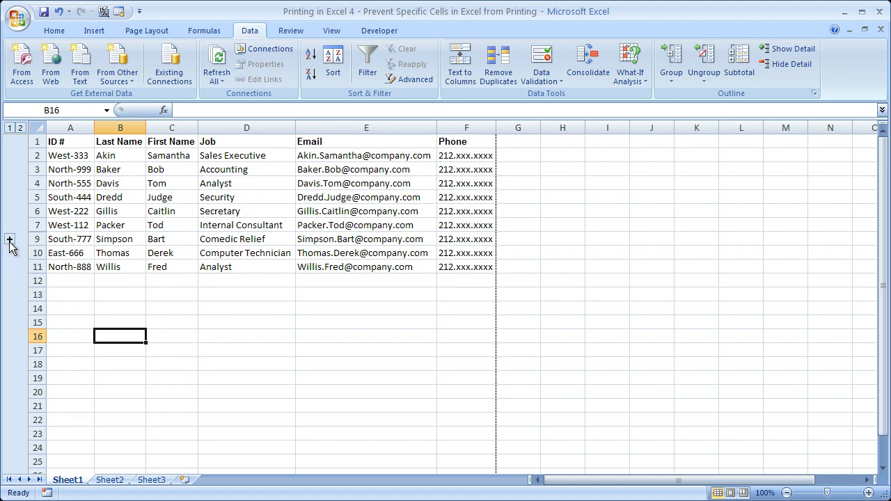
pyautogui.click(68, 169)
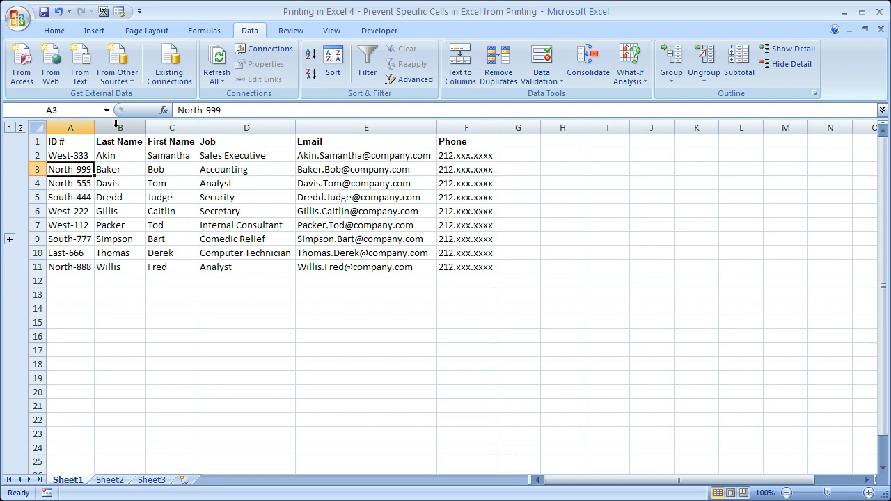
pyautogui.click(77, 128)
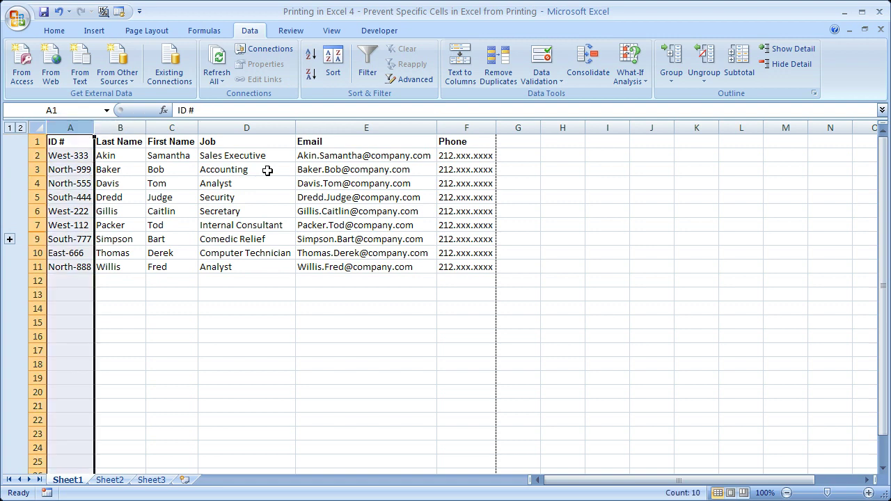
pyautogui.click(374, 127)
pyautogui.click(458, 124)
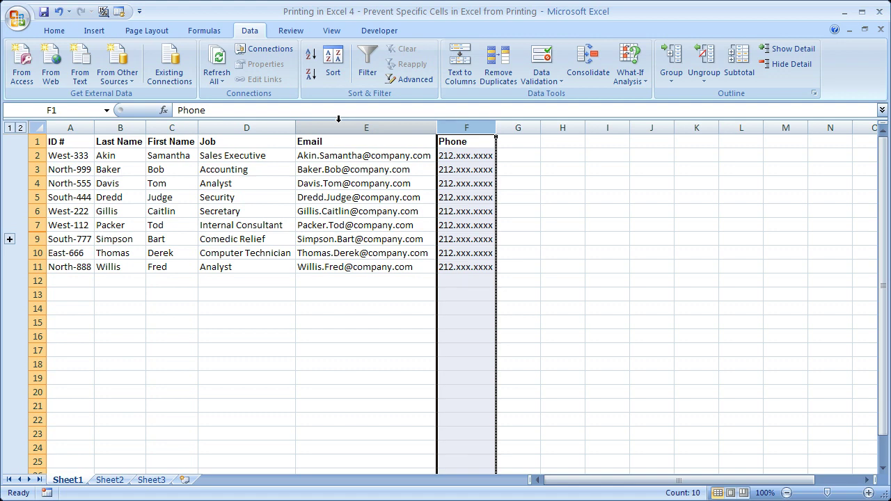
pyautogui.keyDown('ctrl'); pyautogui.click(385, 125); pyautogui.keyUp('ctrl')
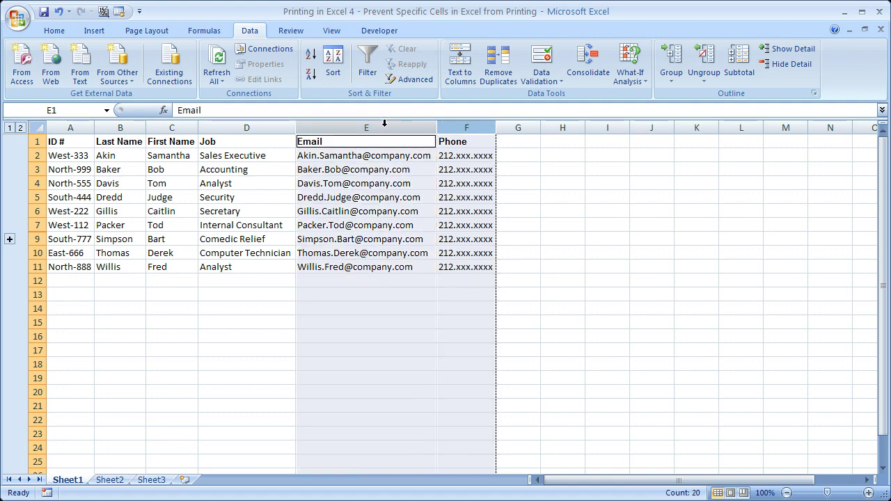
pyautogui.keyDown('ctrl'); pyautogui.click(71, 128); pyautogui.keyUp('ctrl')
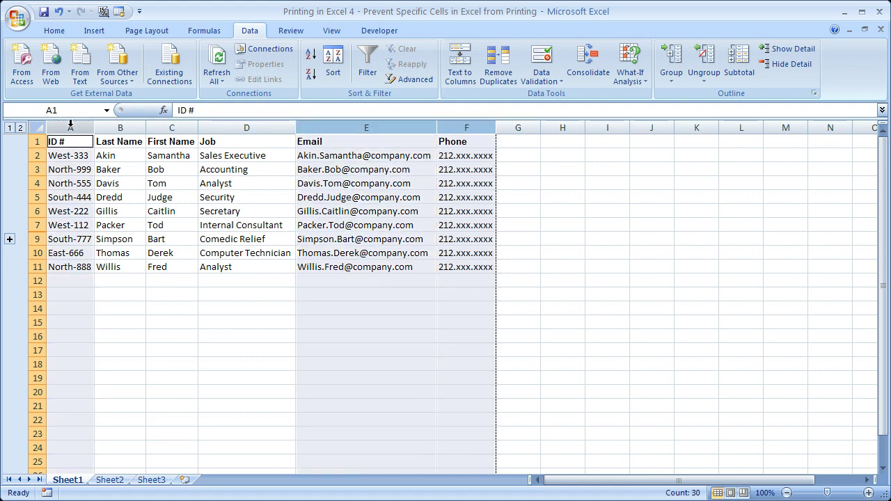
pyautogui.click(663, 55)
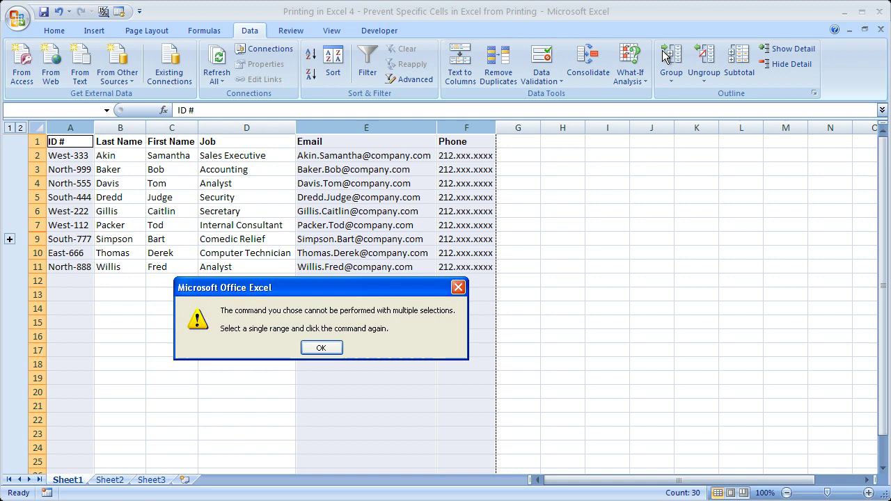
pyautogui.press('Return')
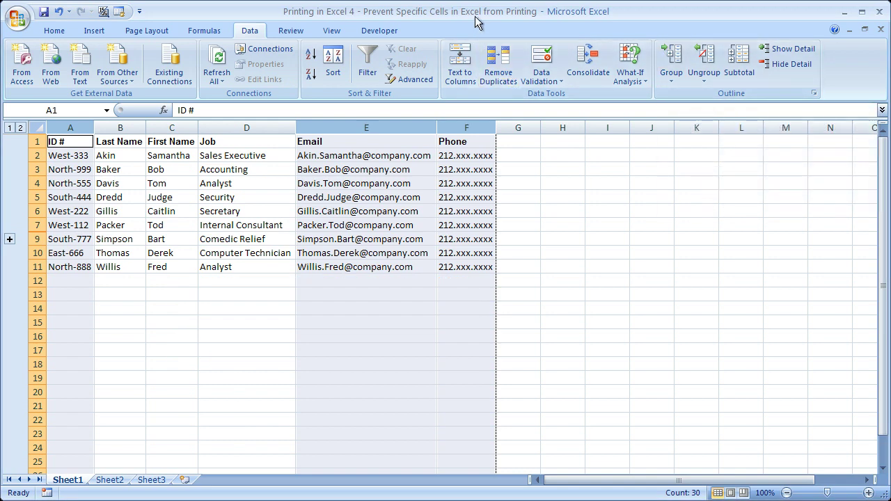
pyautogui.click(441, 199)
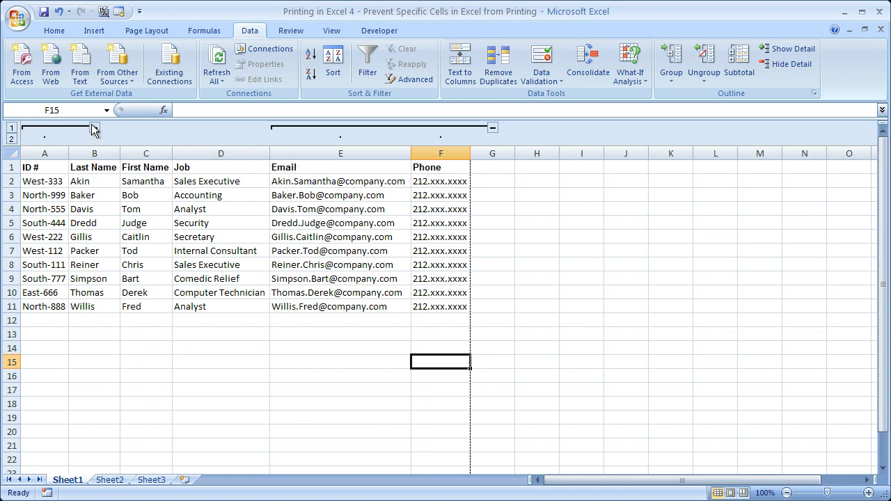
# Collapse and expand the column A and E–F groups twice with the outline level buttons
pyautogui.click(12, 129)
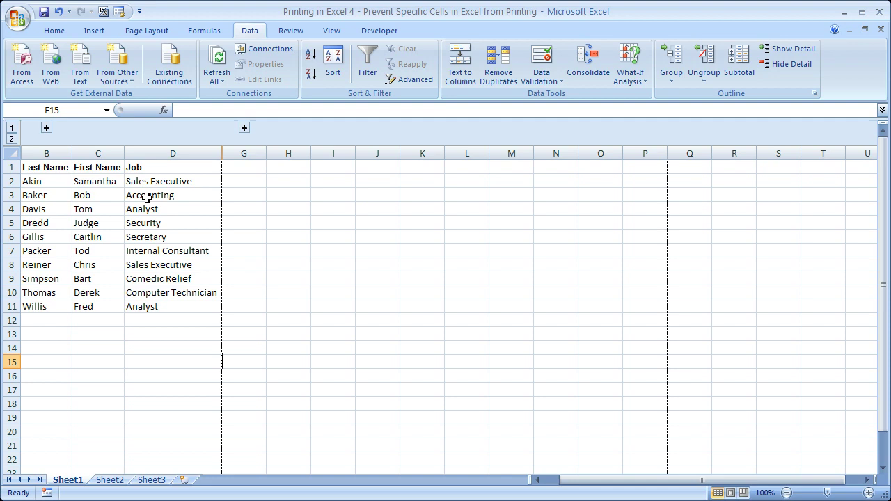
pyautogui.click(11, 138)
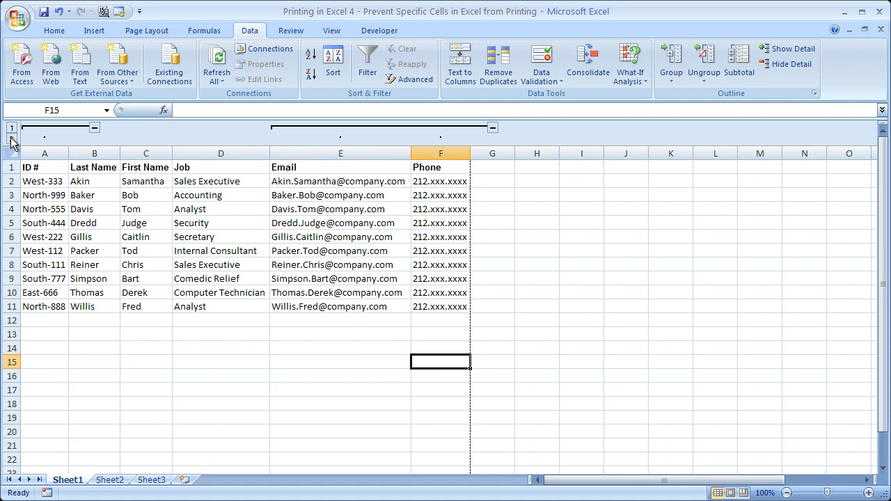
pyautogui.click(12, 129)
pyautogui.click(11, 138)
pyautogui.click(11, 129)
pyautogui.click(11, 138)
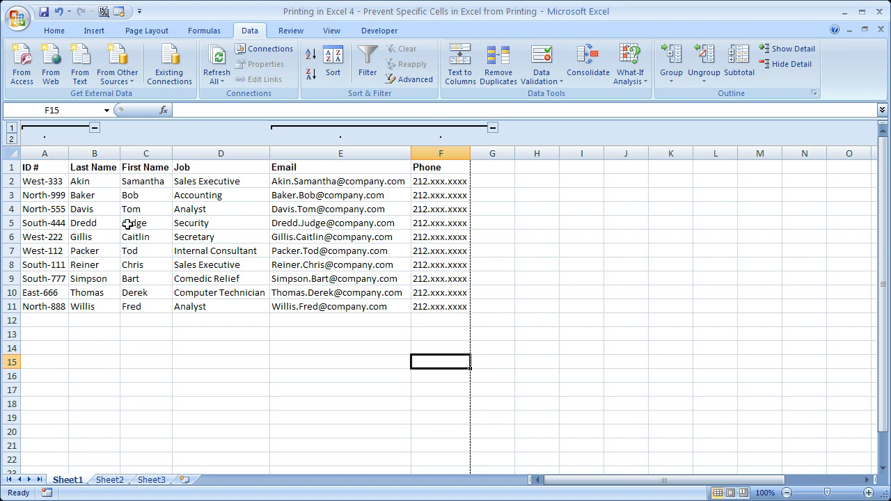
# Make the Security text in cell D5 white so the cell appears blank
pyautogui.click(235, 221)
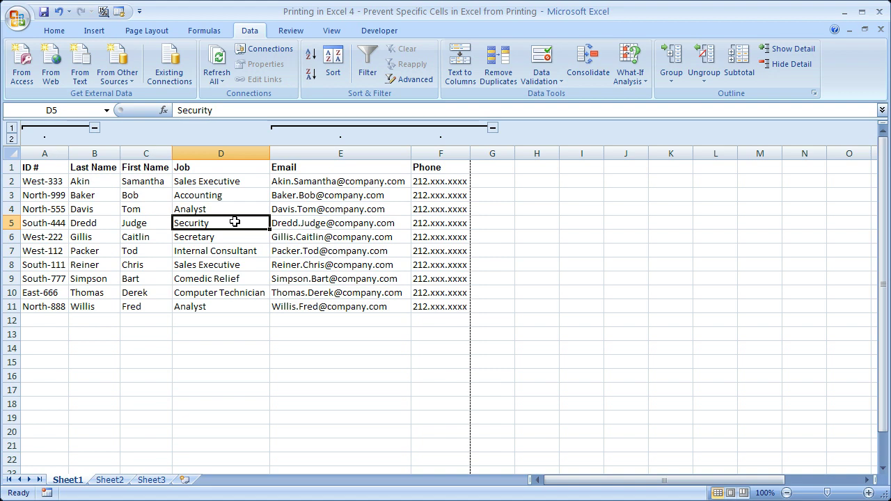
pyautogui.click(59, 31)
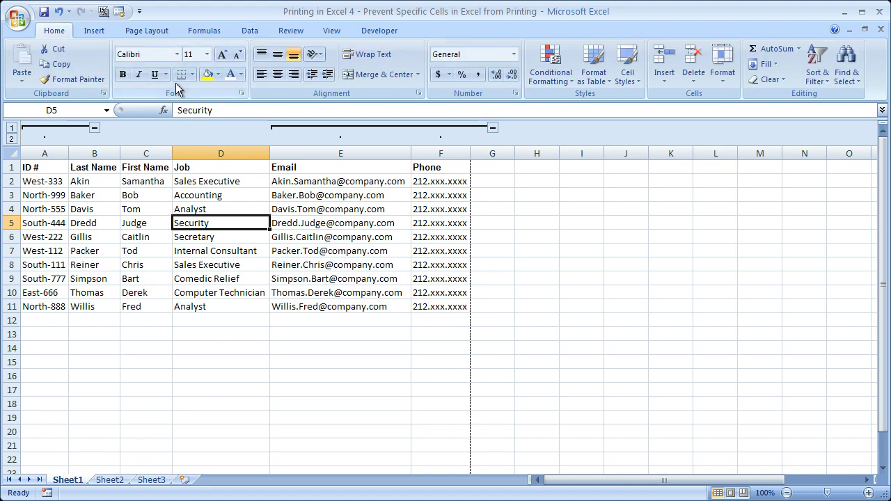
pyautogui.click(229, 75)
pyautogui.click(271, 435)
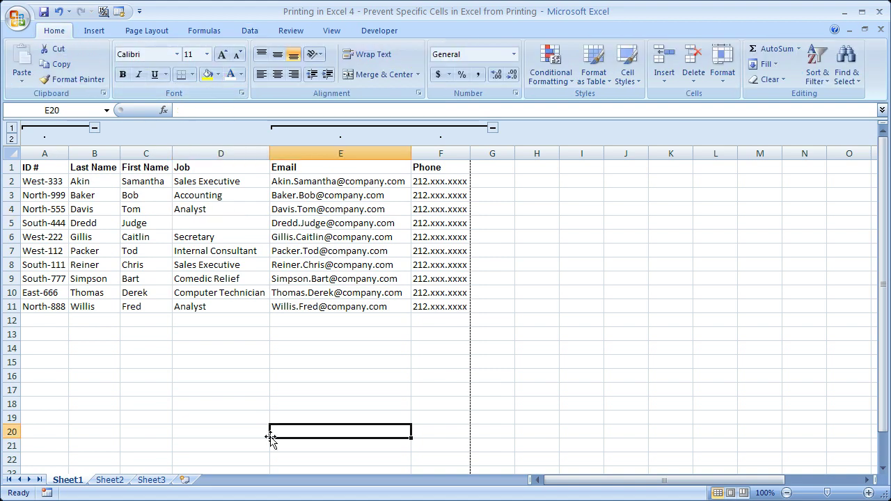
# Set D5's font colour back to Automatic so Security shows again
pyautogui.click(245, 223)
pyautogui.click(241, 74)
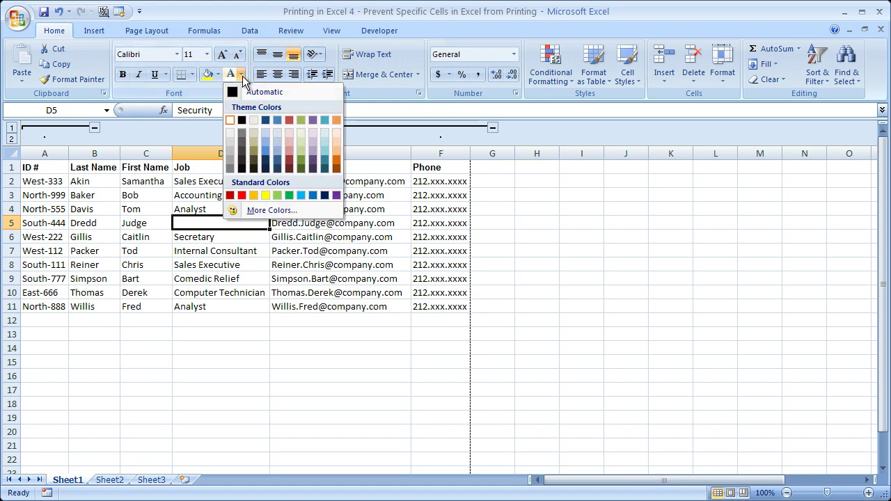
pyautogui.click(237, 93)
pyautogui.click(204, 335)
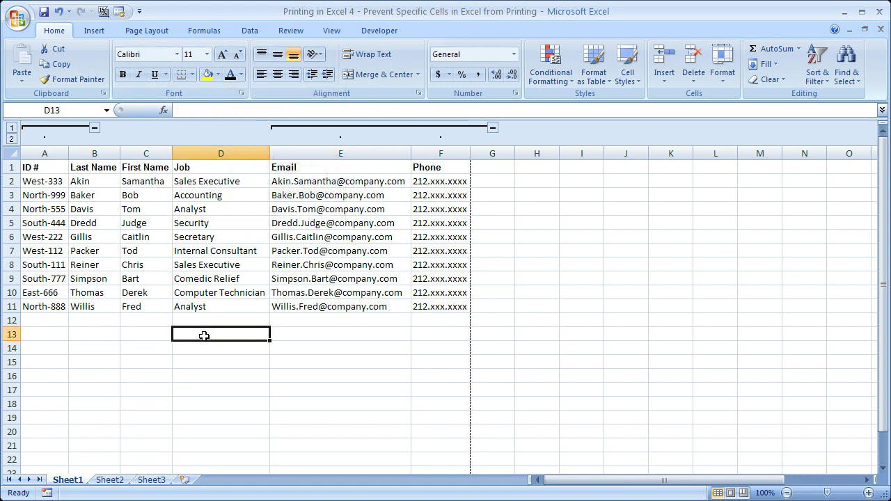